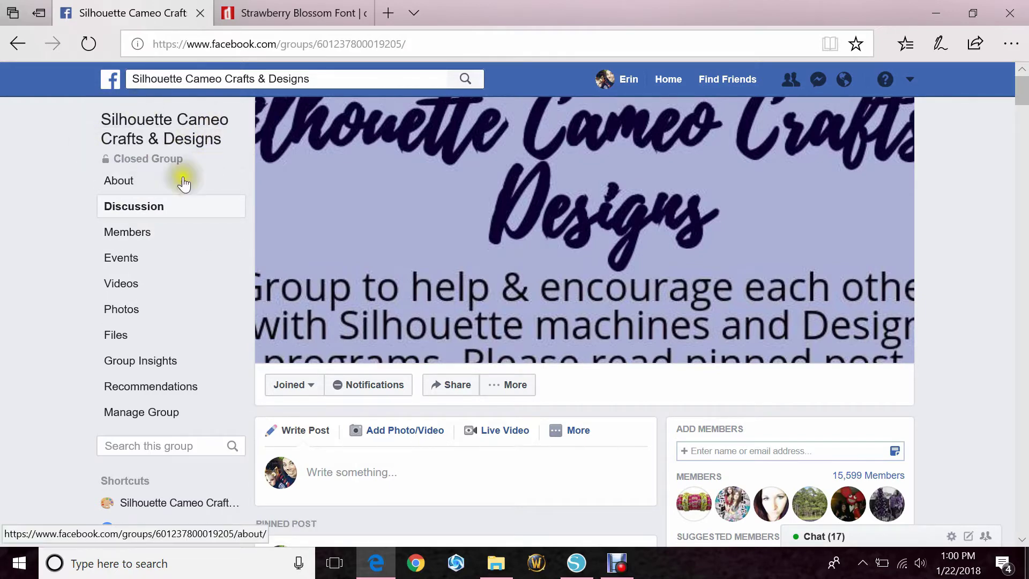
Open the 'stuck on you cactus.studio3' post from the group's Files list.
left_click(105, 335)
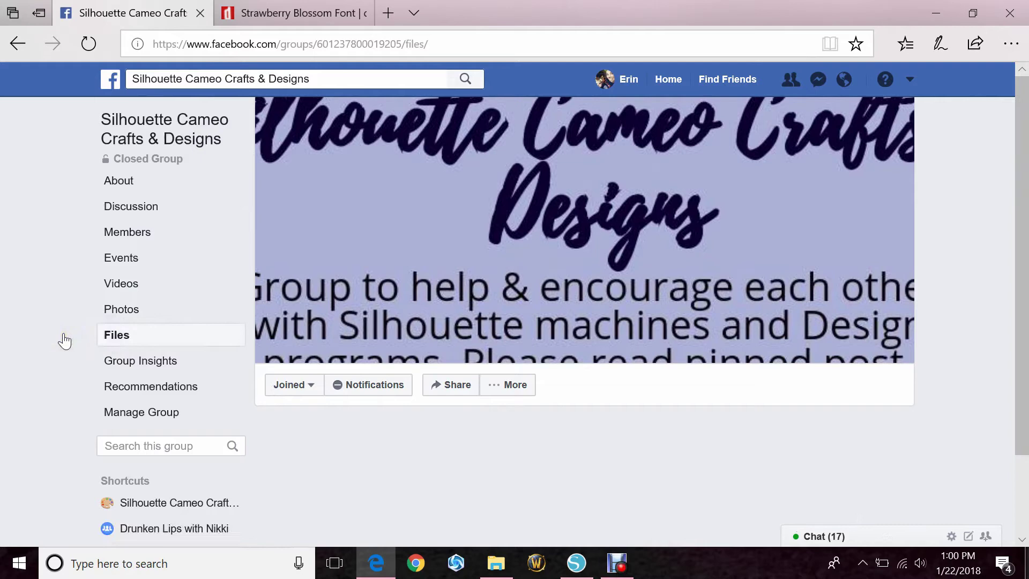
scroll(465, 282, "down", 3)
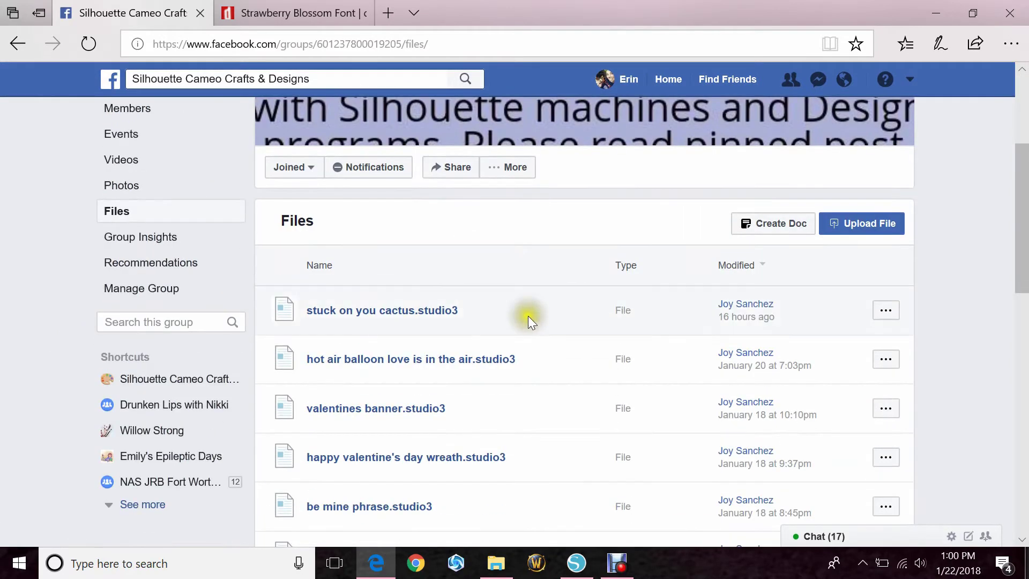
left_click(541, 282)
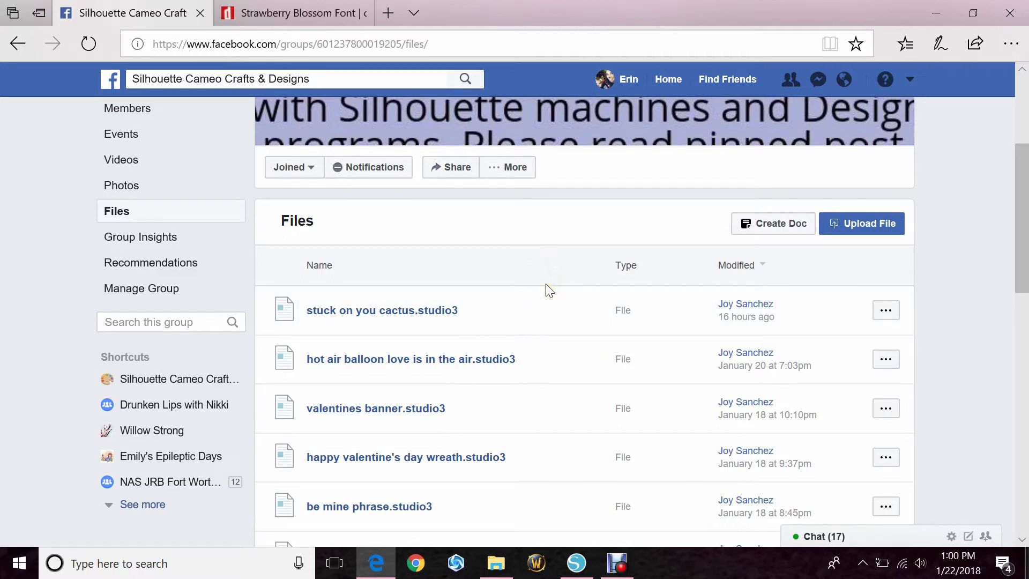
left_click(422, 315)
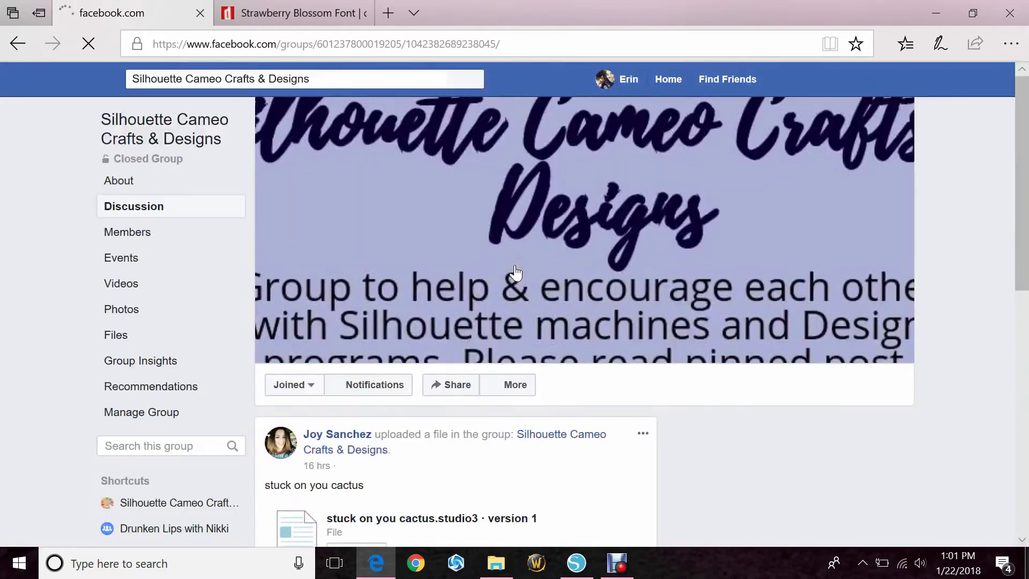
Download and save stuck on you cactus.studio3 (670 KB) from the post, then dismiss the notification.
scroll(514, 273, "down", 8)
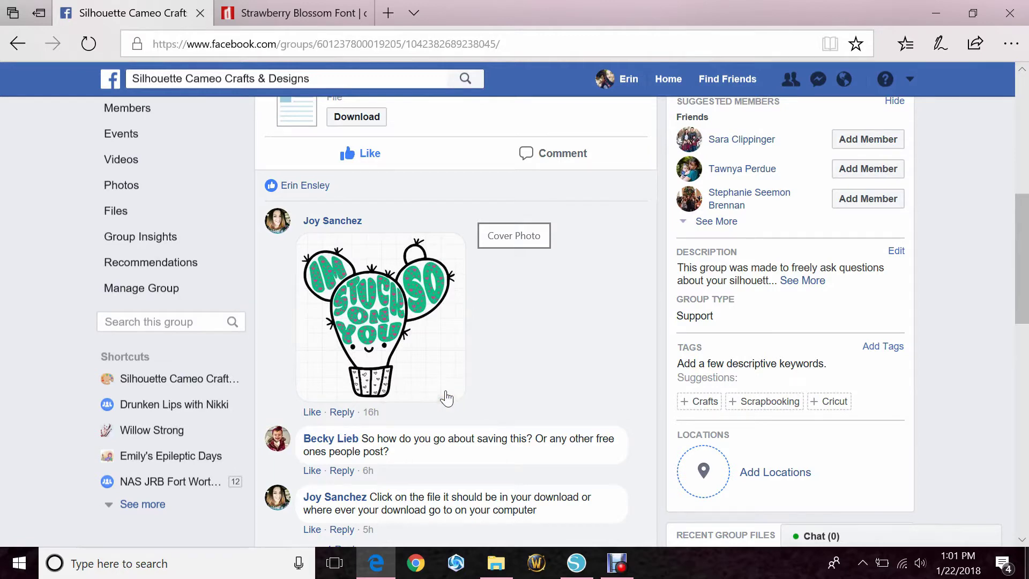
scroll(446, 398, "up", 1)
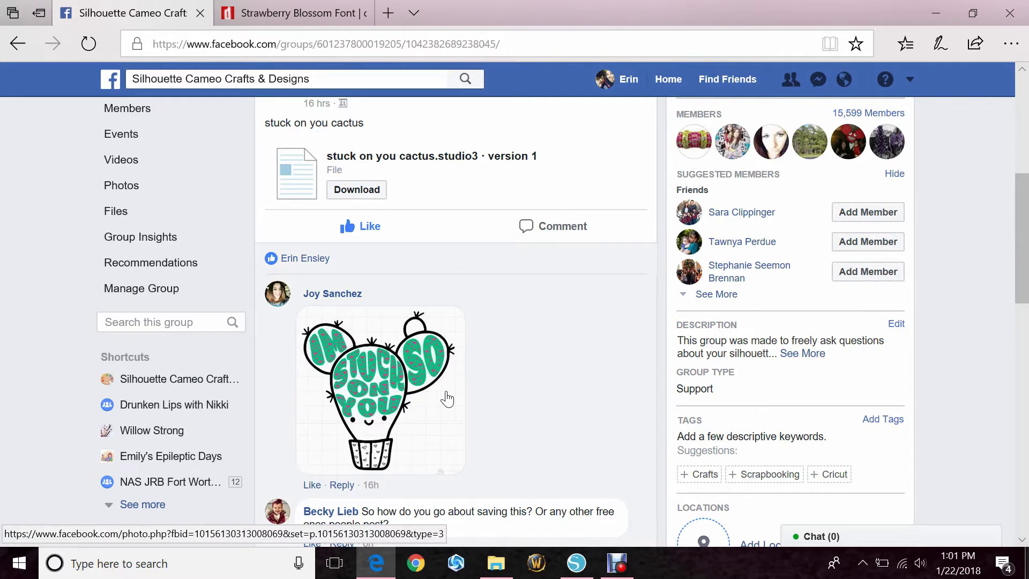
scroll(446, 398, "up", 2)
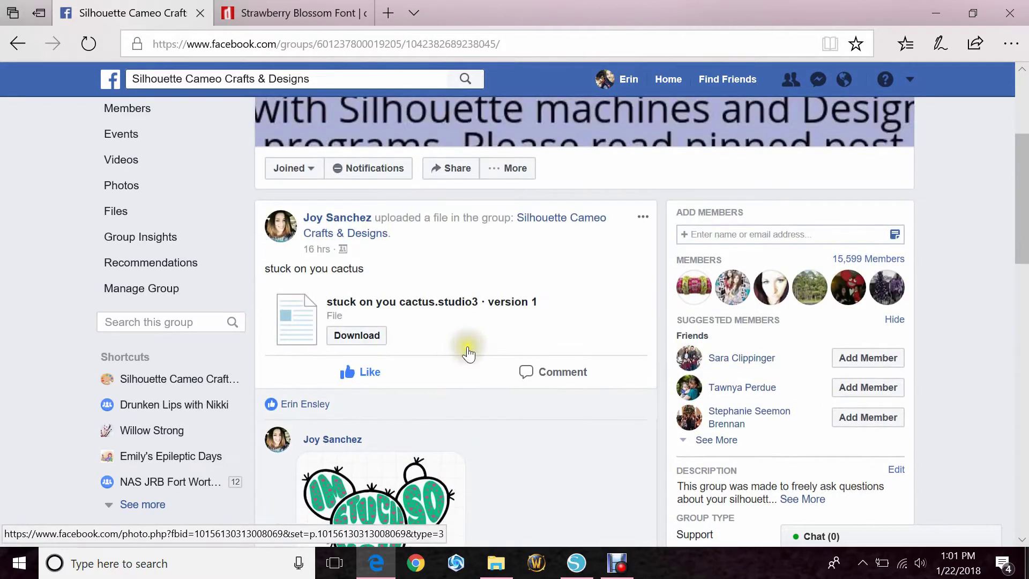
left_click(362, 341)
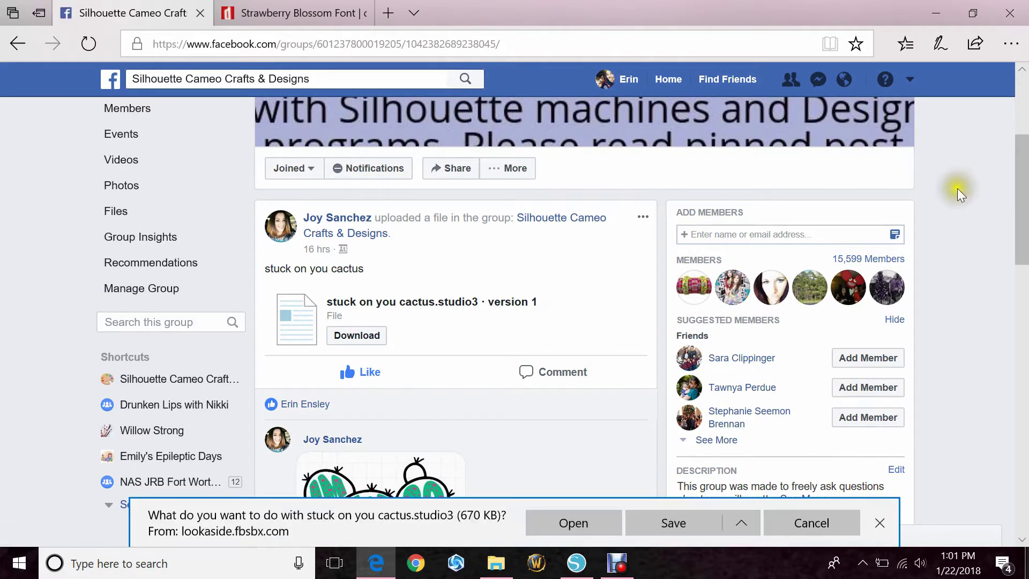
left_click(674, 517)
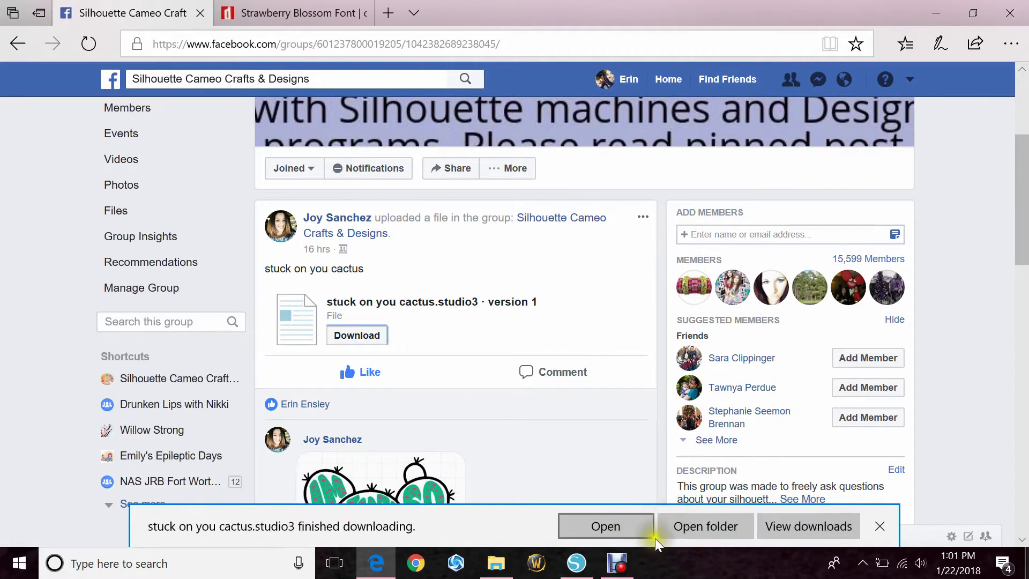
left_click(879, 526)
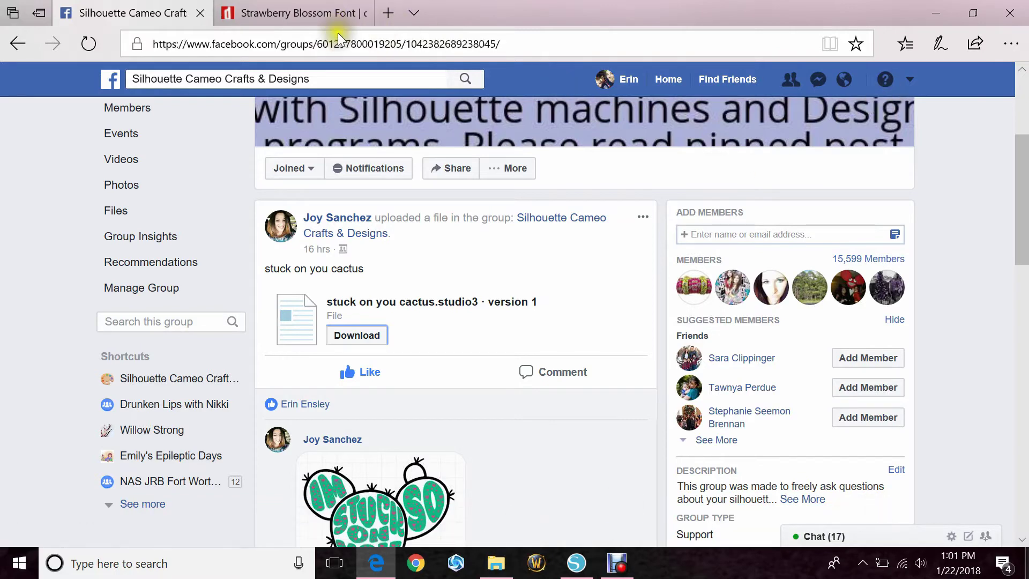
From DaFont's Strawberry Blossom page, save strawberry_blossom.zip (1.0 MB) and dismiss the download bar.
left_click(279, 8)
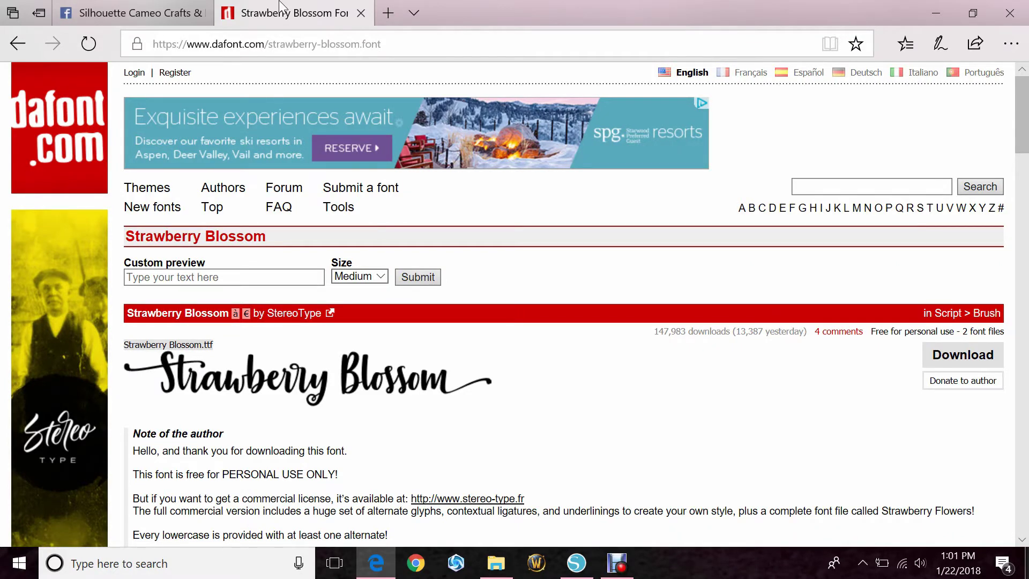
scroll(467, 342, "down", 3)
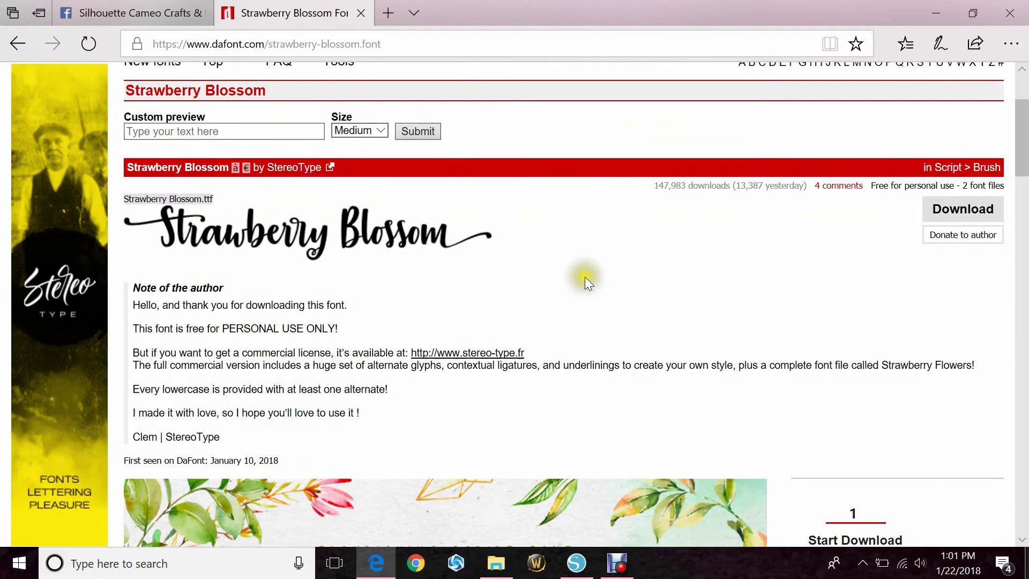
scroll(541, 265, "up", 3)
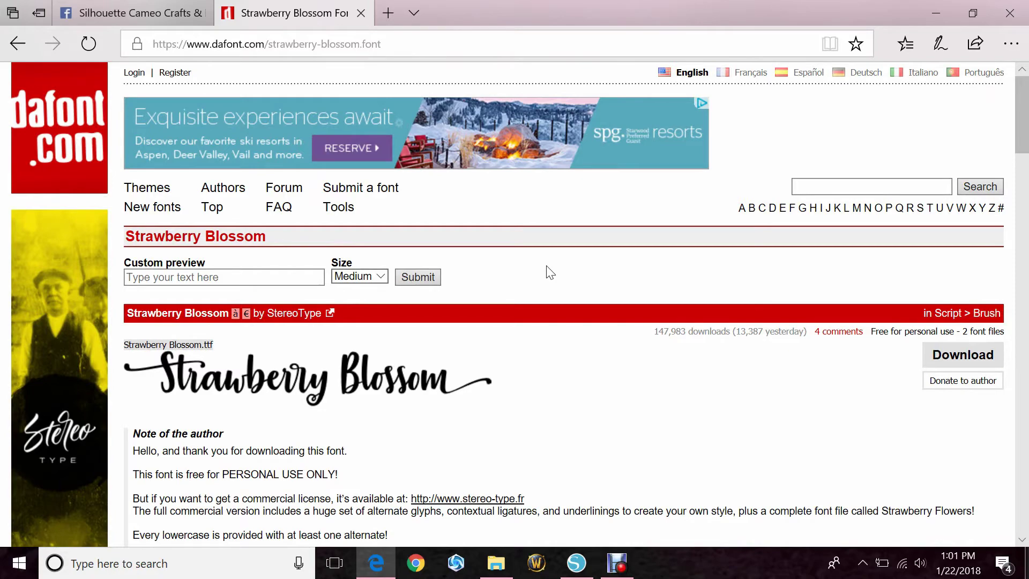
scroll(546, 273, "down", 4)
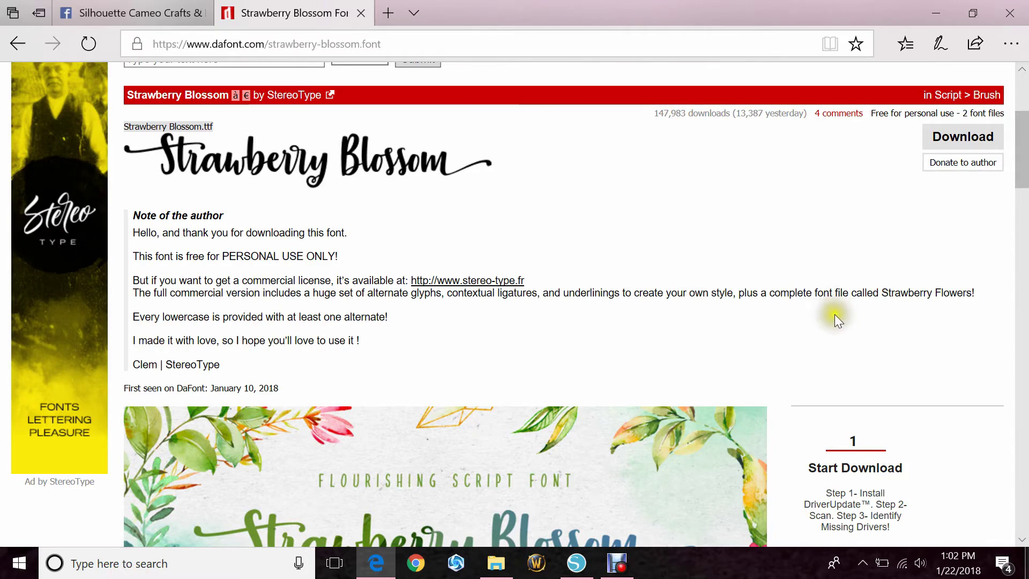
scroll(838, 318, "up", 2)
scroll(831, 313, "up", 2)
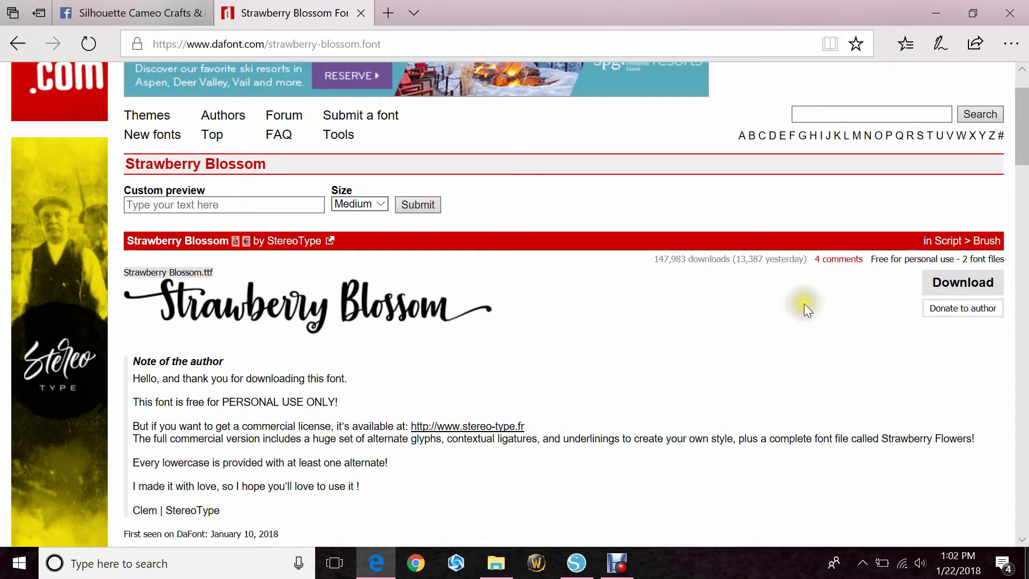
left_click(961, 282)
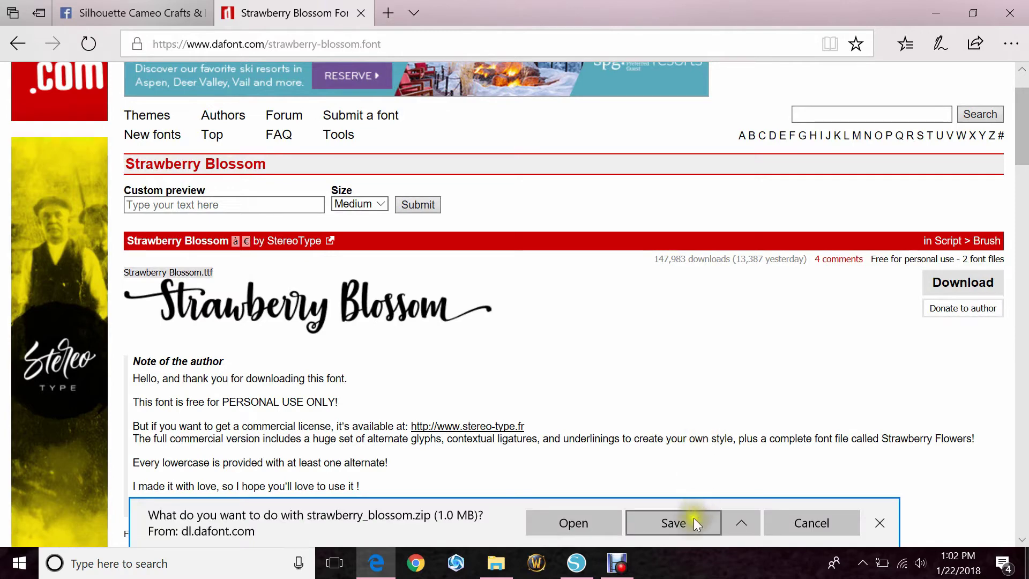
left_click(693, 517)
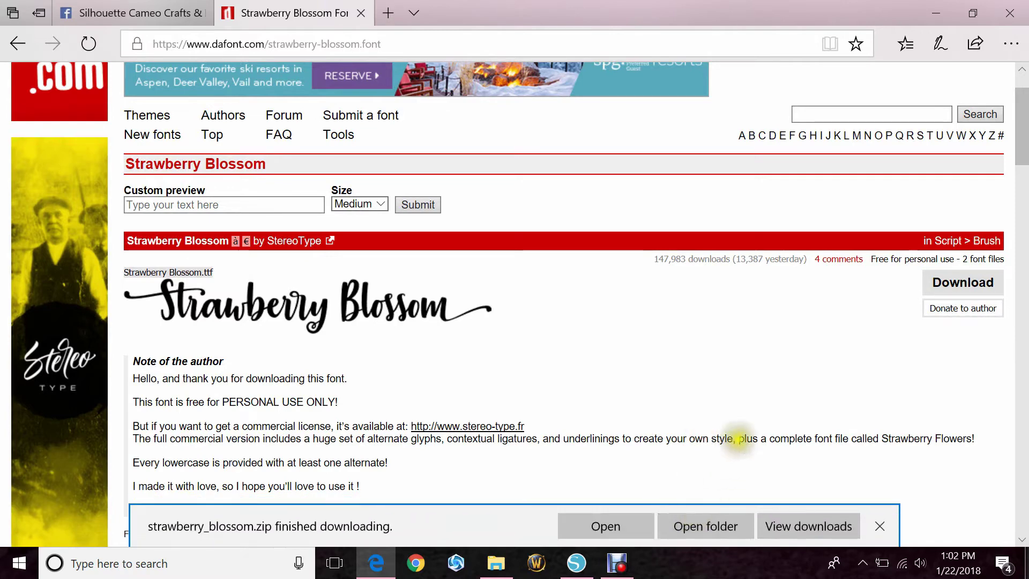
left_click(879, 525)
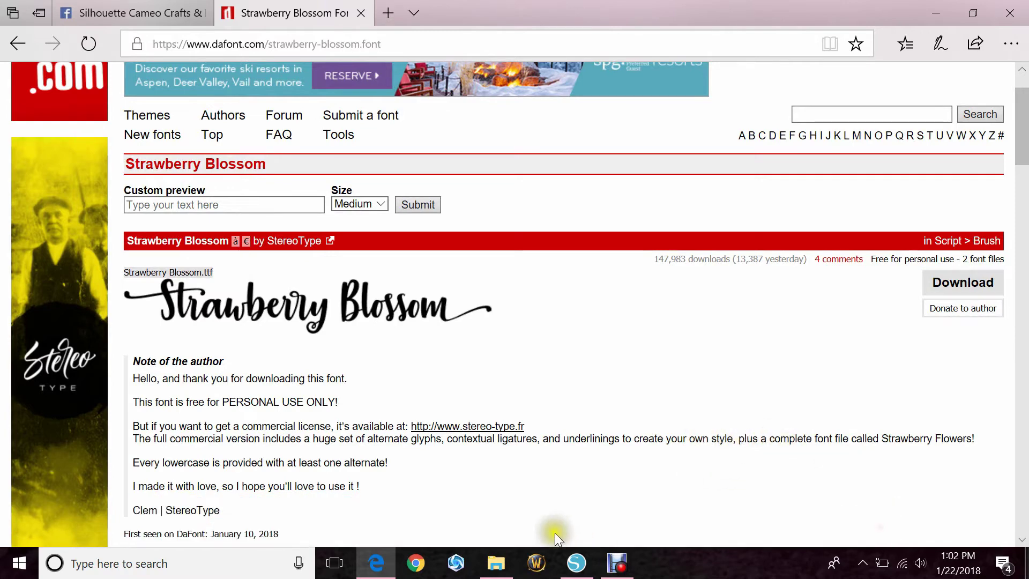
Move the downloaded cactus file and strawberry_blossom zip from Downloads onto the desktop.
left_click(496, 562)
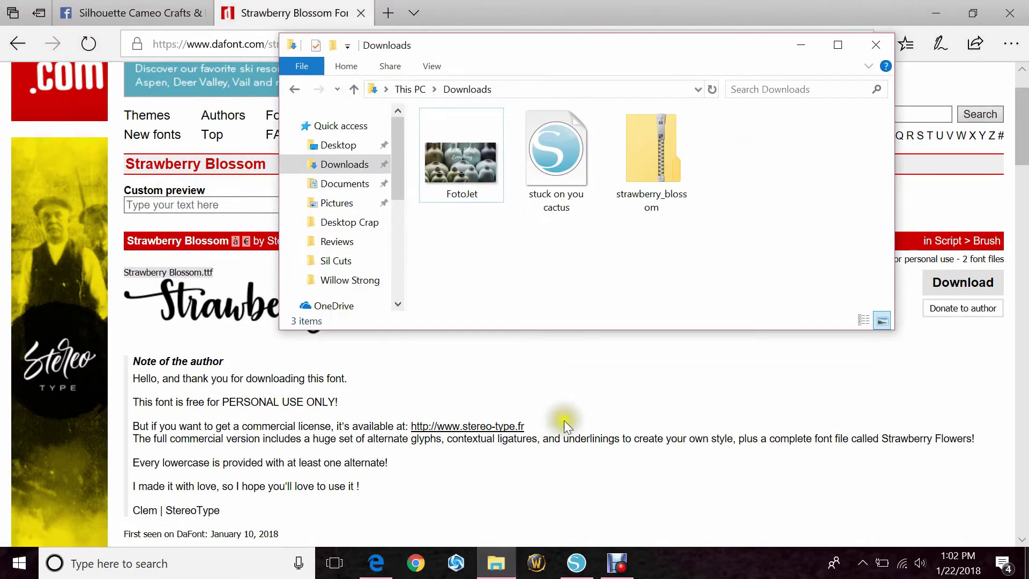
left_click(940, 17)
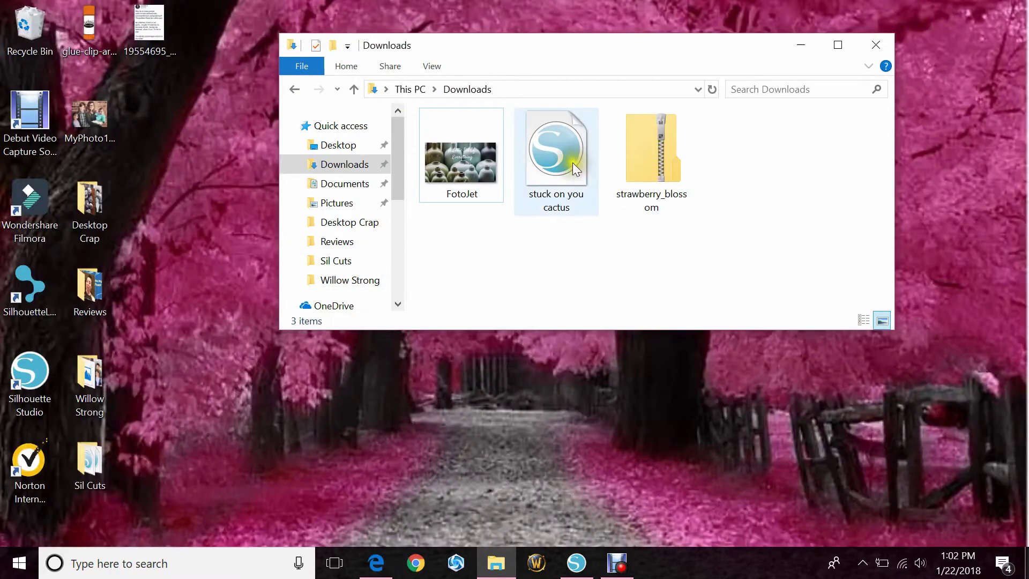
left_click_drag(572, 162, 583, 391)
left_click_drag(584, 198, 696, 428)
left_click(890, 47)
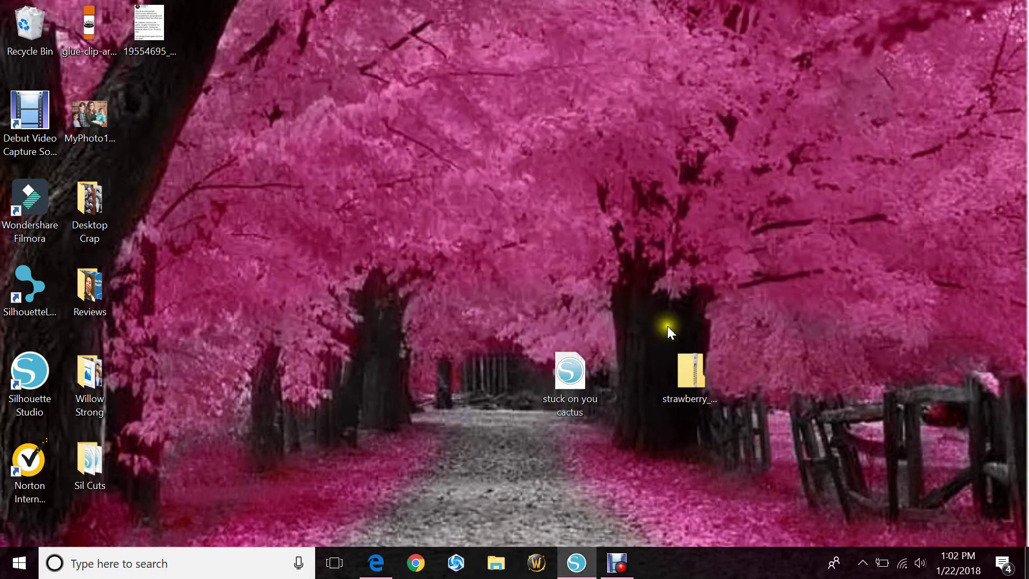
left_click_drag(569, 372, 964, 192)
left_click_drag(691, 378, 686, 197)
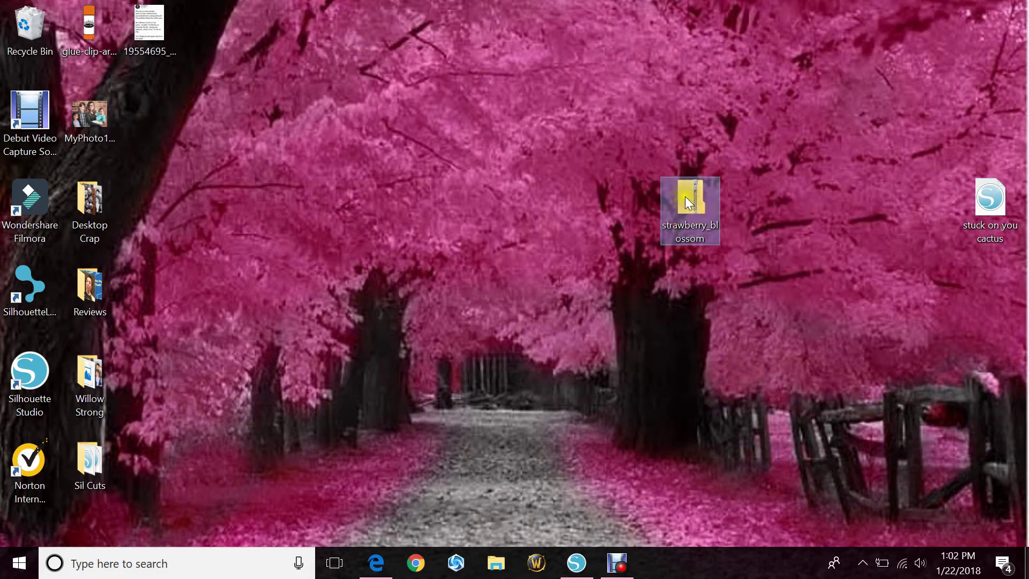
Open the strawberry_blossom zip and copy its OpenType and TrueType fonts to the desktop.
double_click(685, 197)
right_click(685, 196)
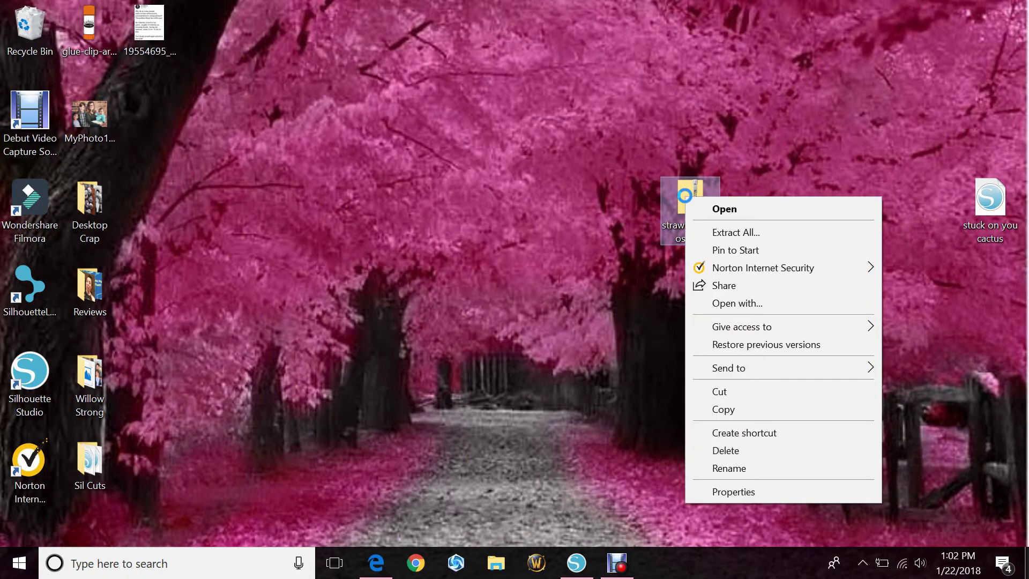
left_click(694, 208)
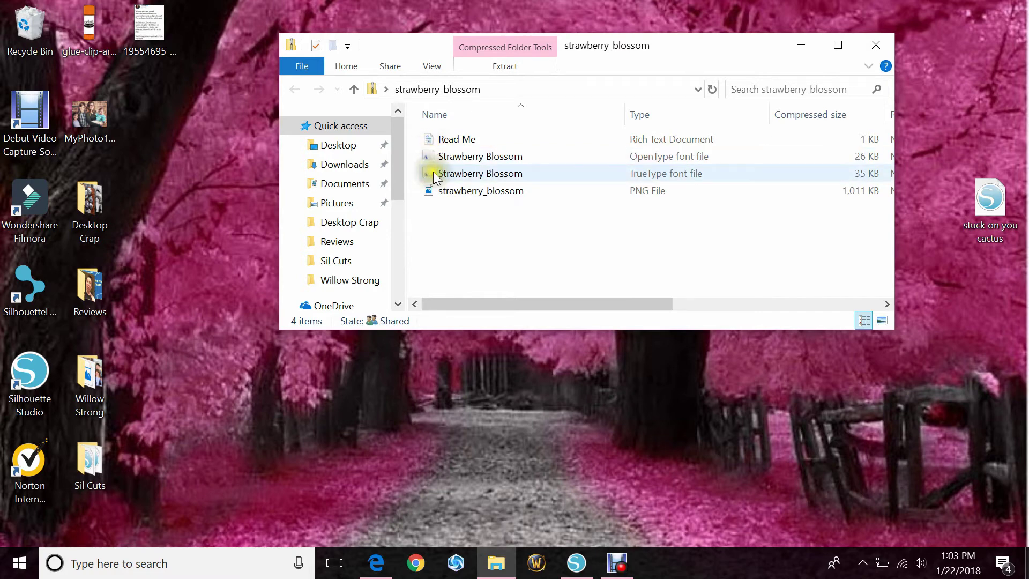
left_click_drag(431, 158, 223, 160)
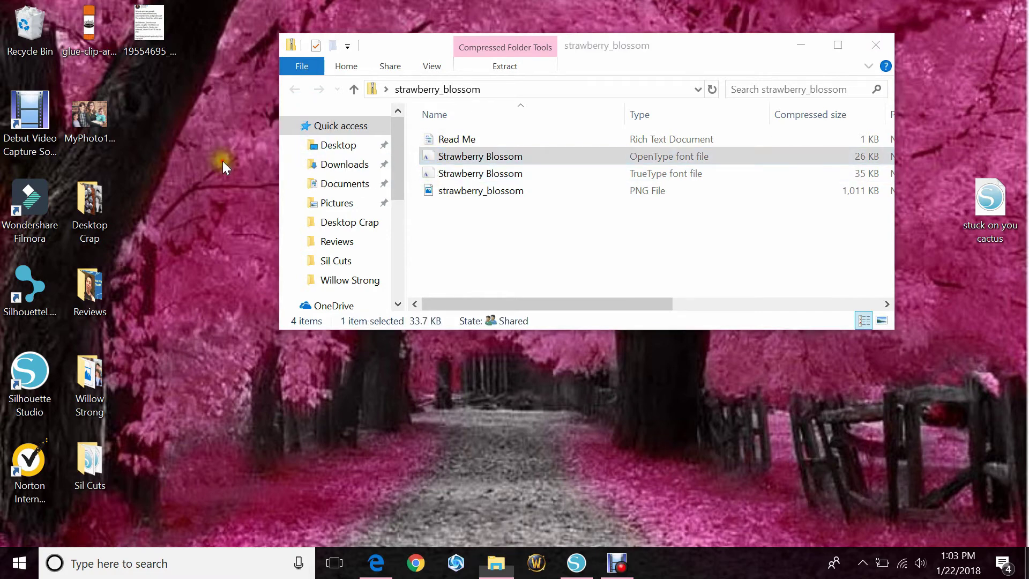
left_click_drag(435, 174, 202, 203)
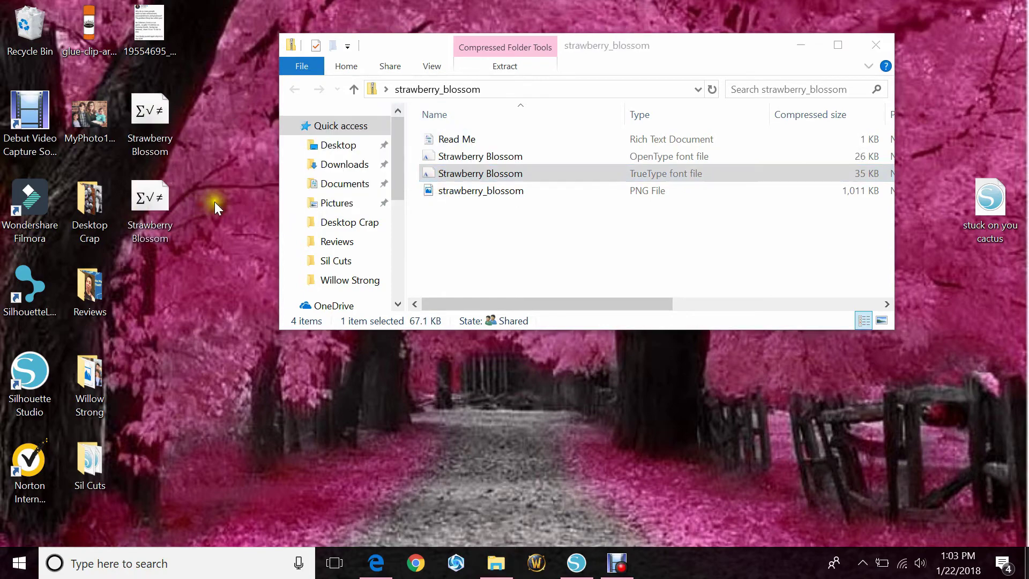
left_click(876, 46)
left_click(195, 560)
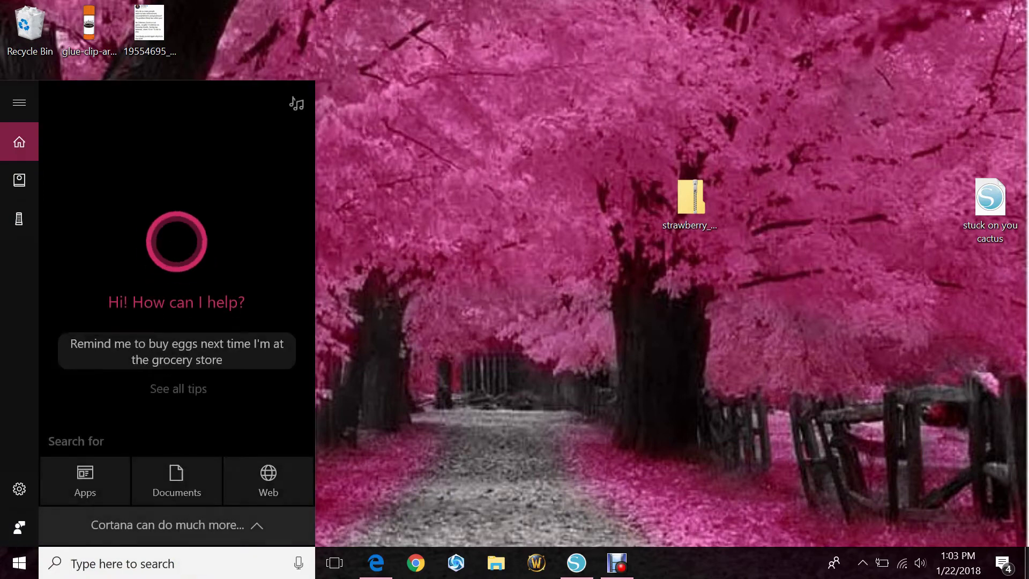
Install both Strawberry Blossom font files through the Windows Fonts control panel.
type("font")
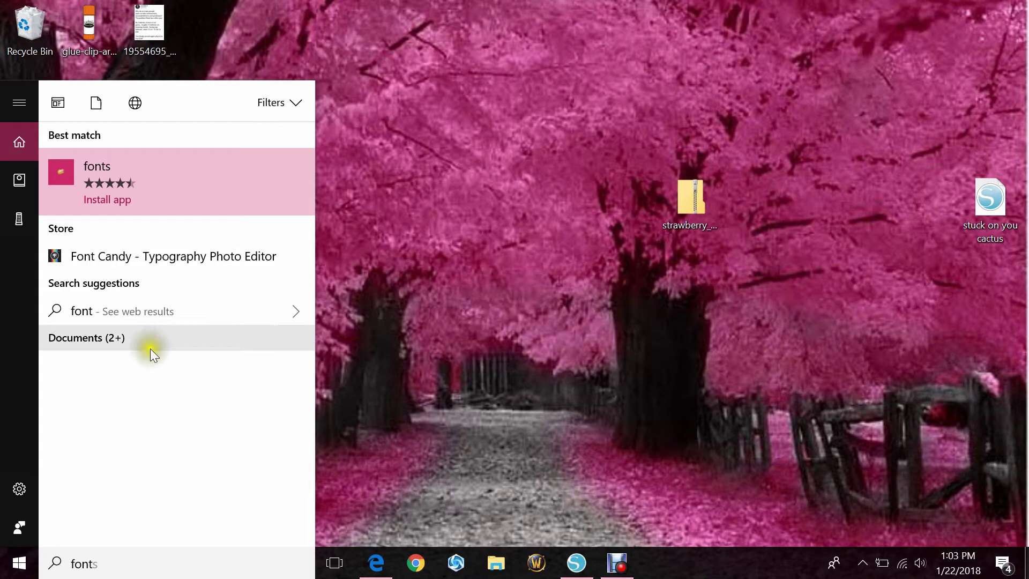
key("BackSpace")
key("BackSpace")
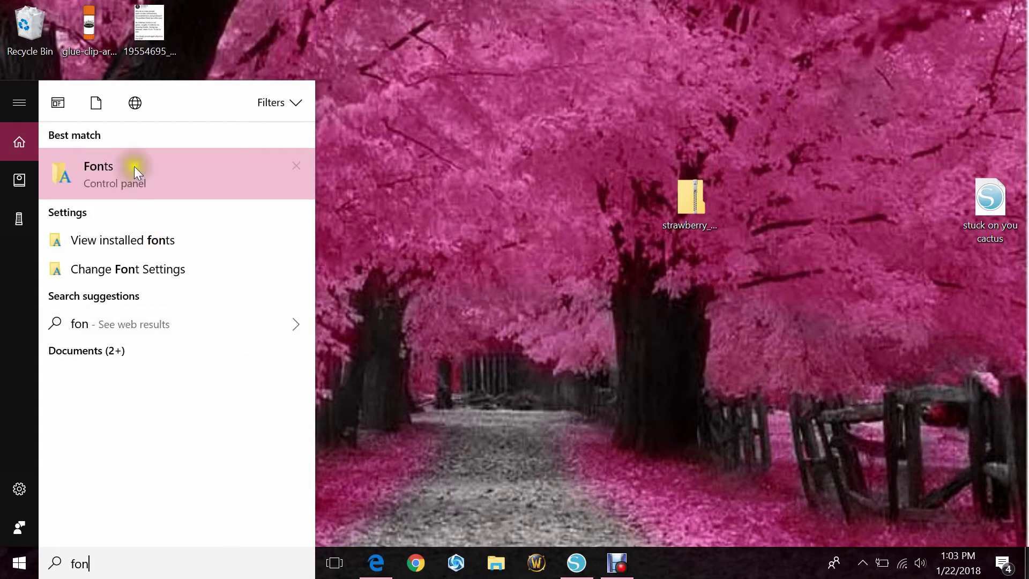
left_click(134, 166)
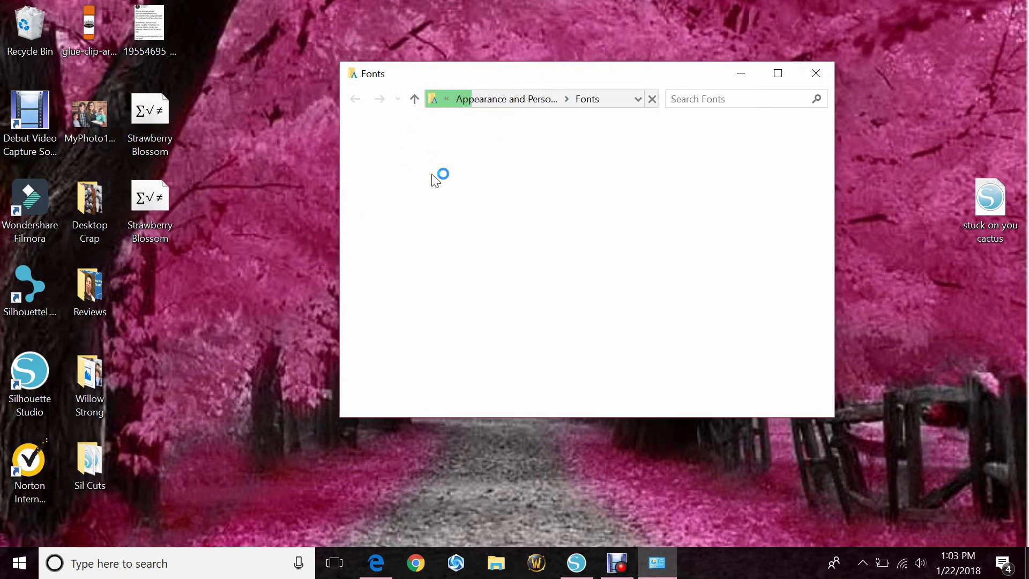
left_click_drag(219, 110, 662, 300)
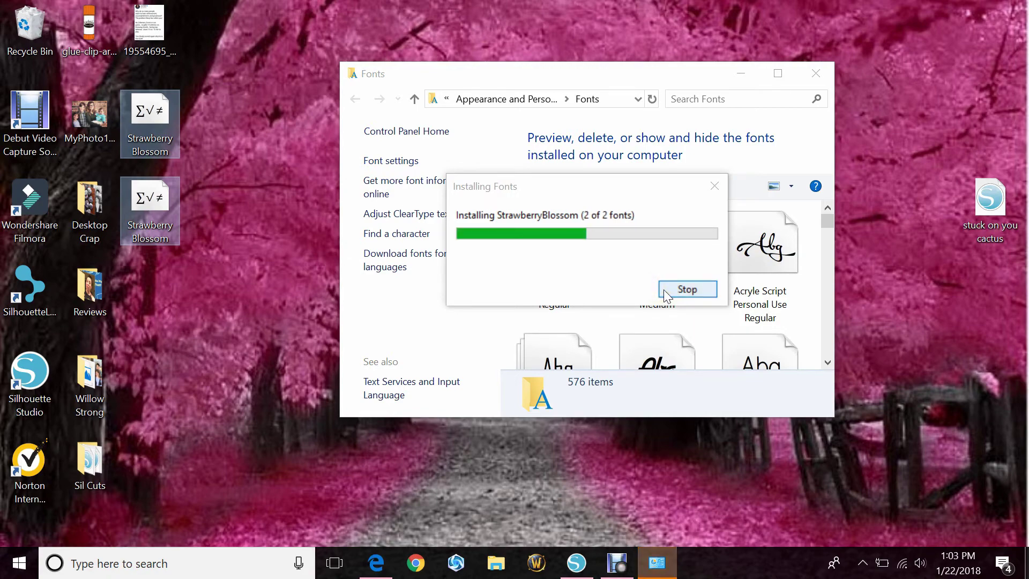
left_click(815, 74)
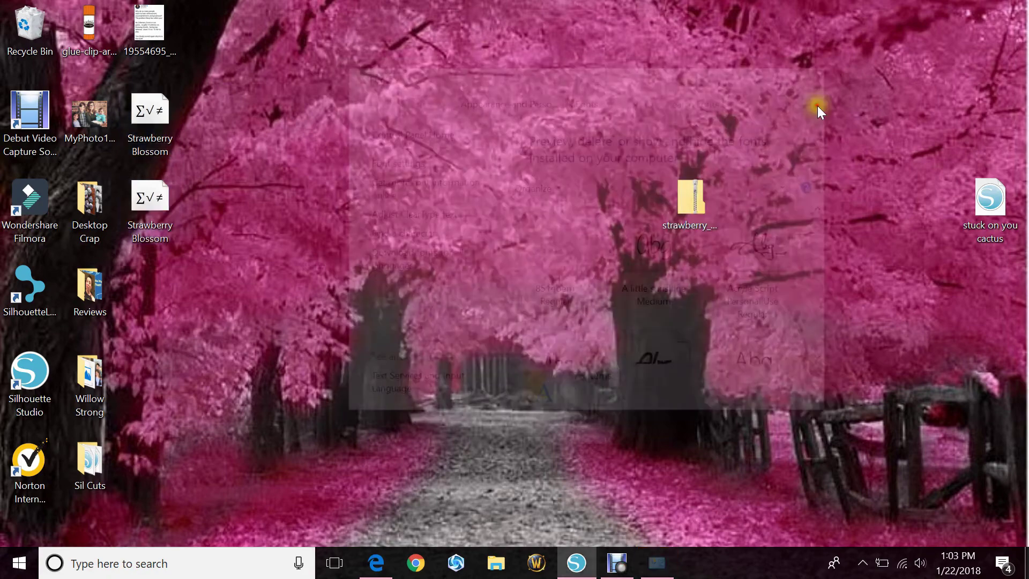
Drag the stuck on you cactus file from the desktop onto the Untitled-5 mat.
left_click(572, 564)
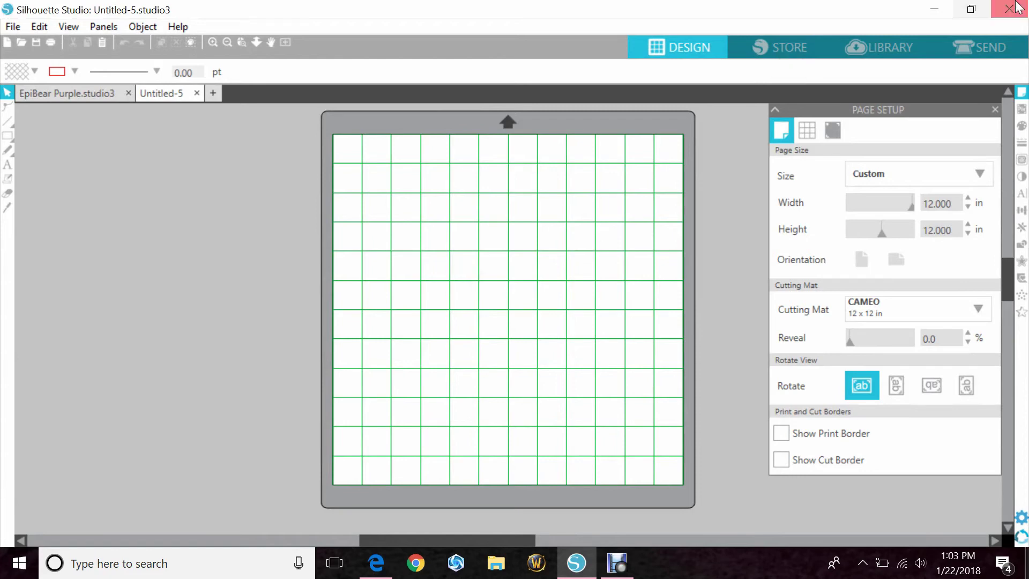
left_click(980, 11)
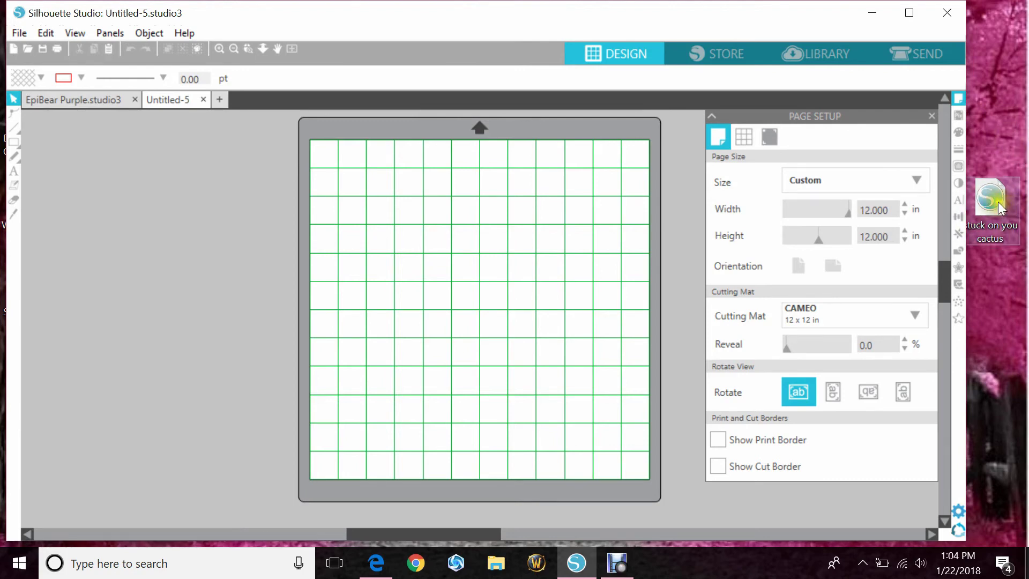
left_click(917, 238)
left_click_drag(919, 242, 466, 287)
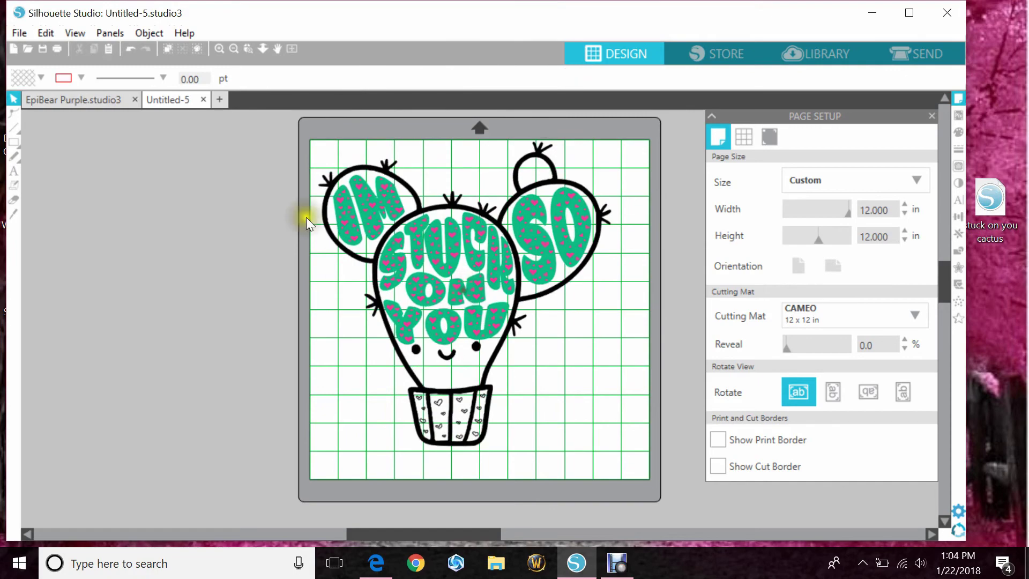
Move the stuck on you cactus file into the Sil Cuts folder.
left_click(870, 15)
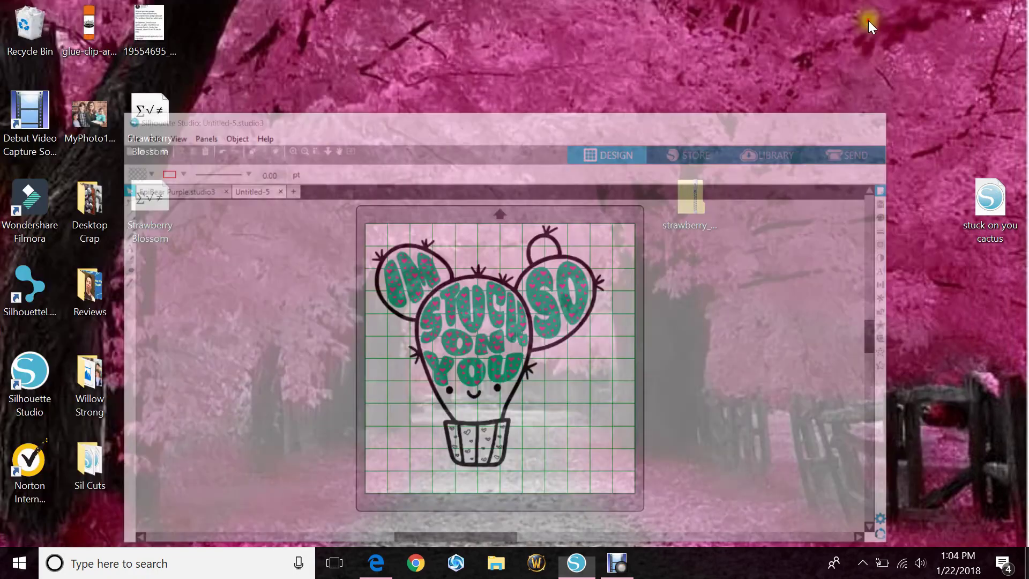
left_click_drag(989, 206, 86, 455)
left_click(576, 563)
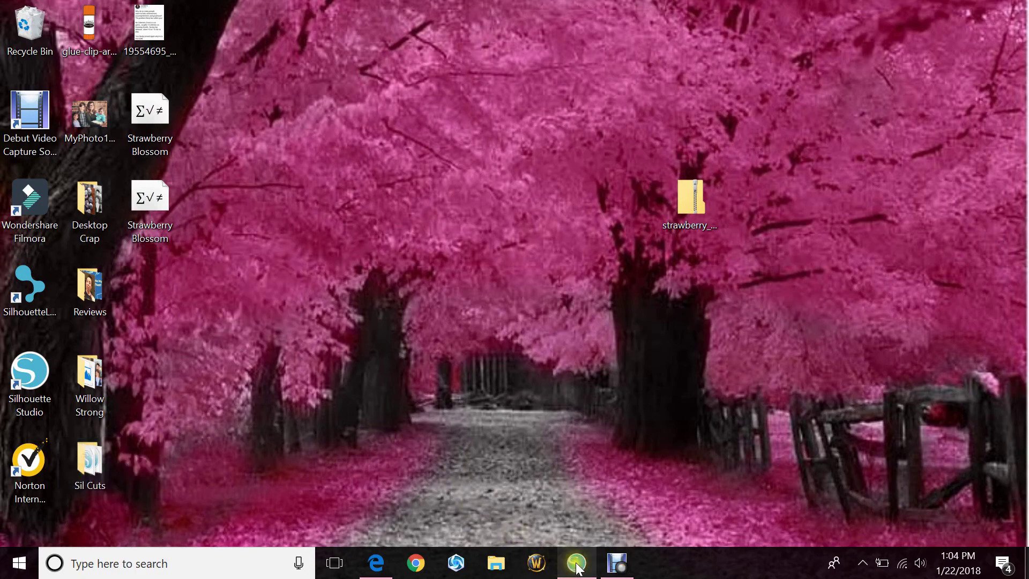
Open stuck on you cactus.studio3 in its own tab and maximize the Silhouette Studio window.
left_click(28, 48)
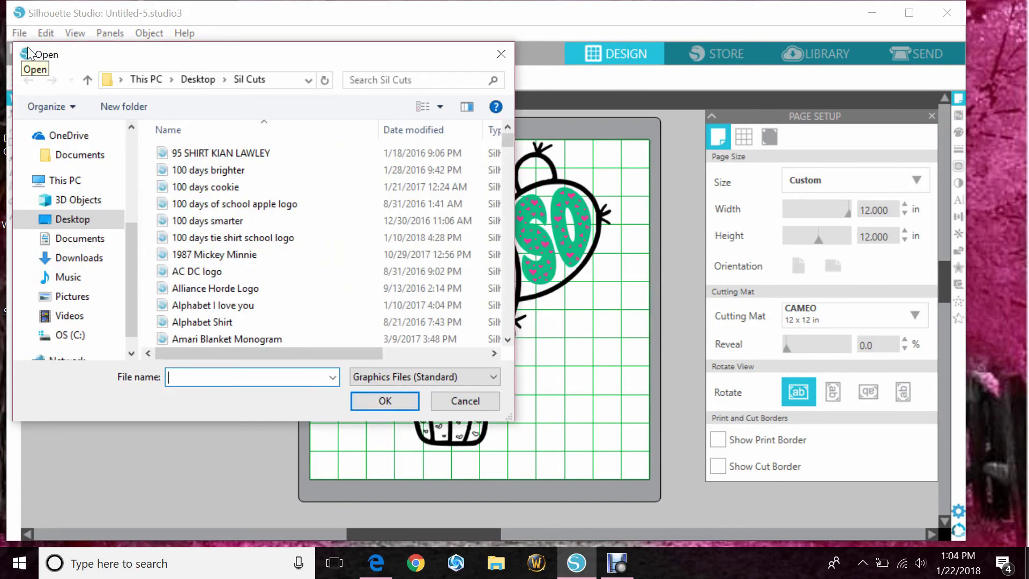
type("stu")
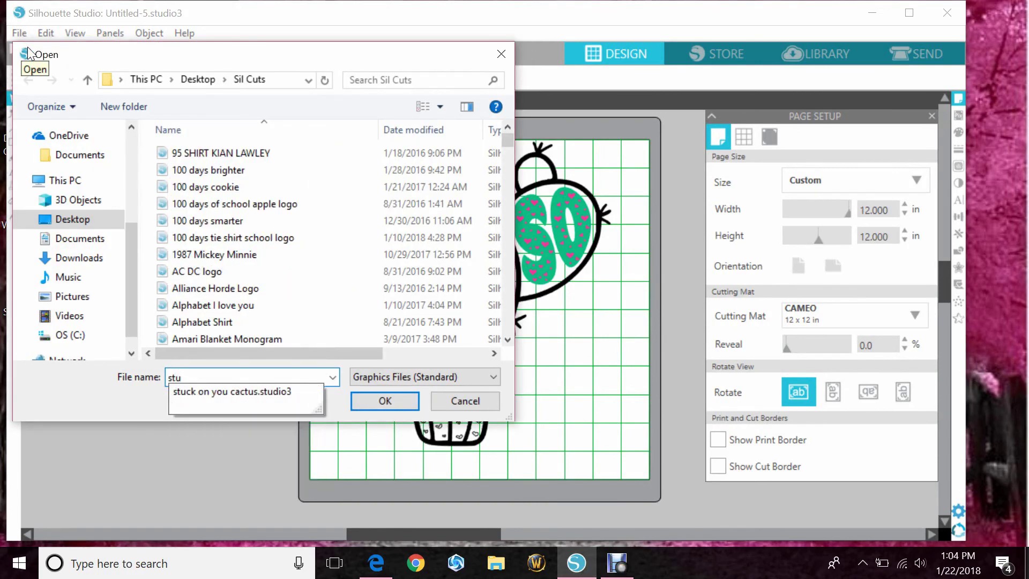
key("Down")
key("Return")
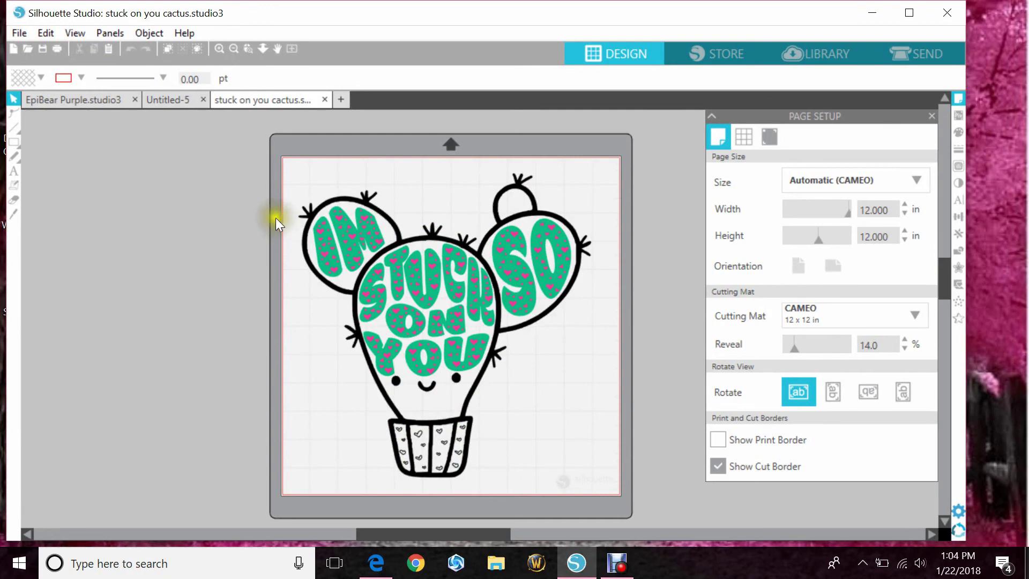
left_click(908, 12)
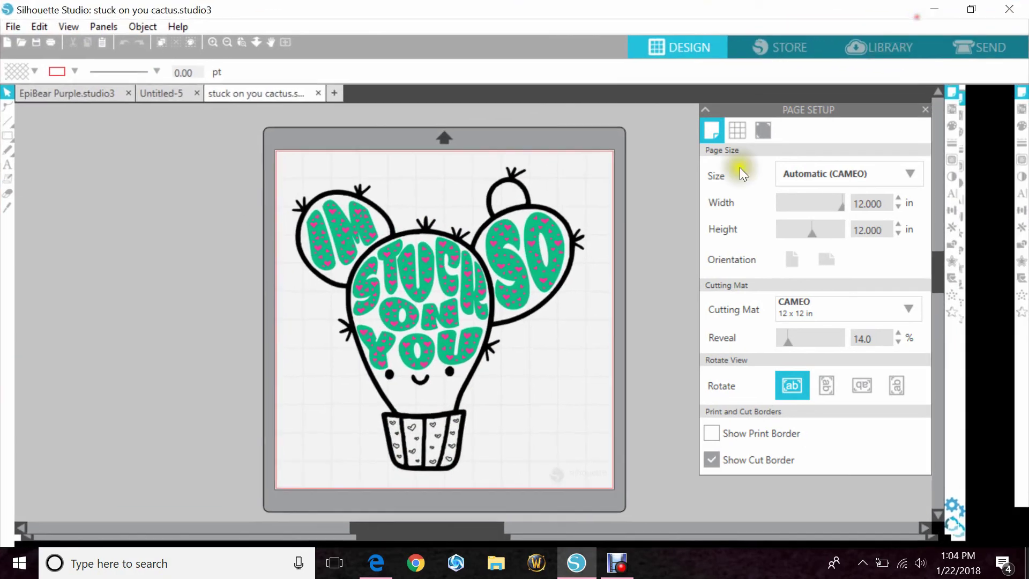